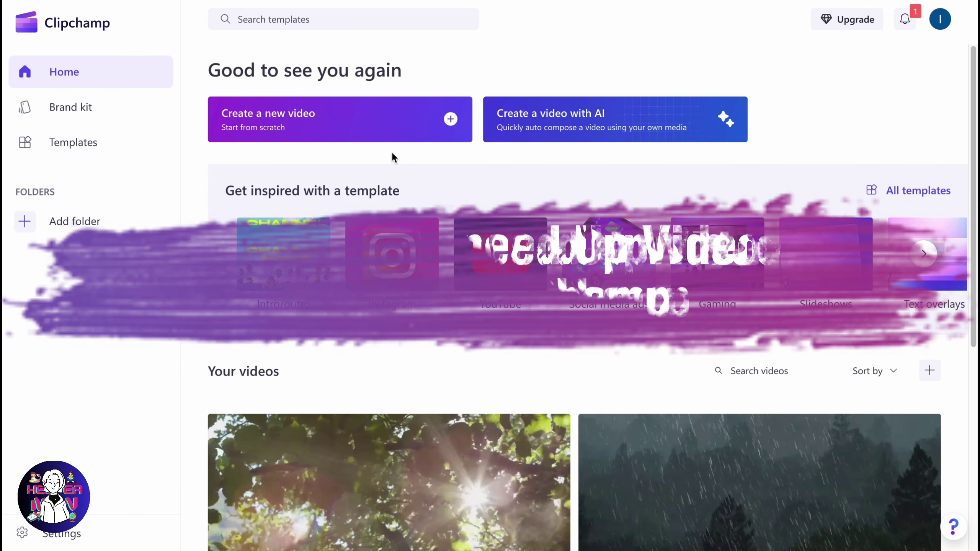
# - Start a new video and import both forest .mp4 movies from the Desktop Movies folder
pyautogui.click(349, 124)
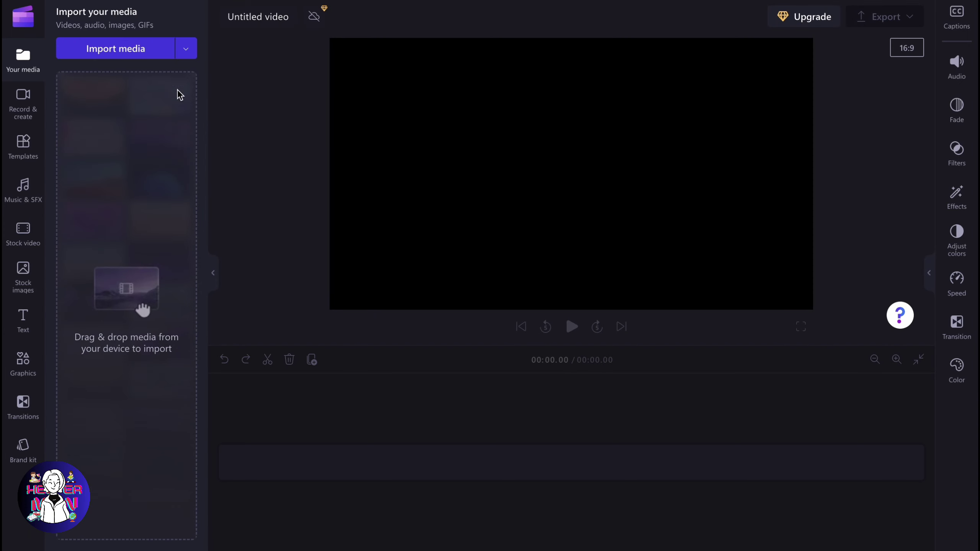
pyautogui.click(116, 48)
pyautogui.scroll(-5, 368, 306)
pyautogui.scroll(-3, 372, 330)
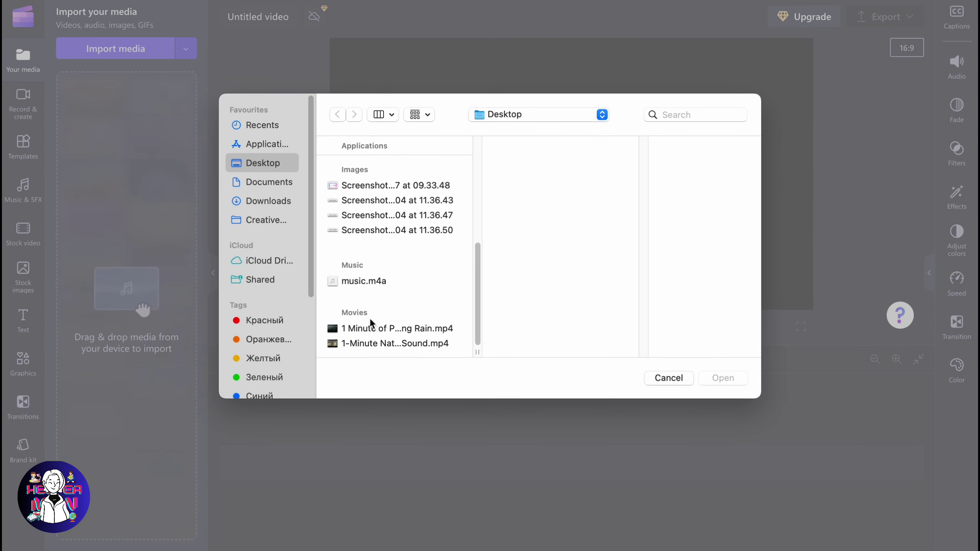
pyautogui.click(374, 339)
pyautogui.keyDown('shift'); pyautogui.click(382, 353); pyautogui.keyUp('shift')
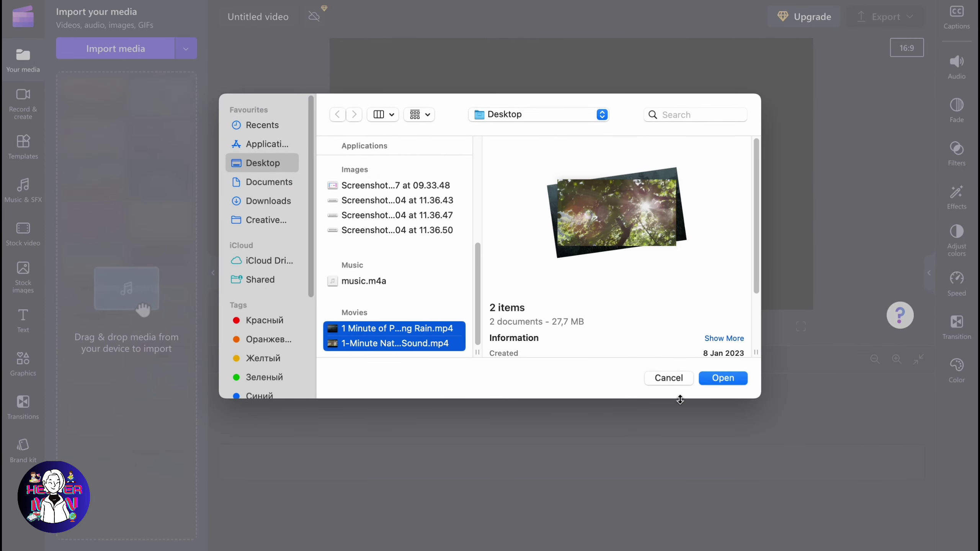
pyautogui.click(723, 379)
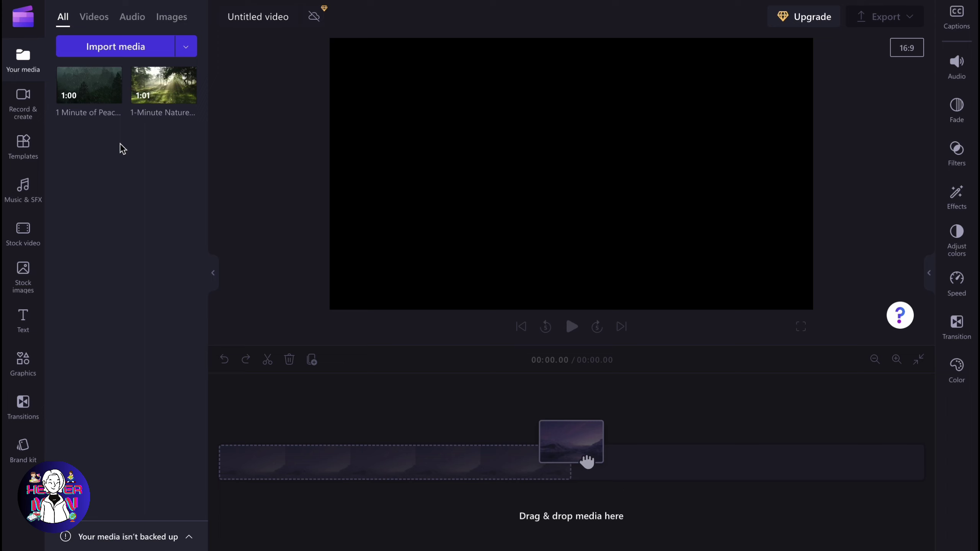
# - Place the rainy forest clip on the timeline, preview it, and move the playhead to about 0:30
pyautogui.moveTo(100, 109); pyautogui.dragTo(361, 458)
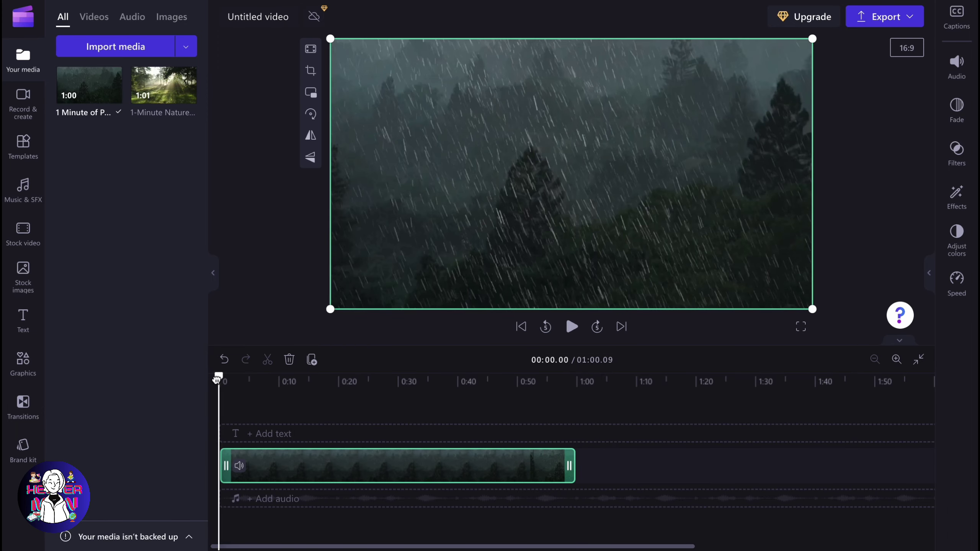
pyautogui.press('space')
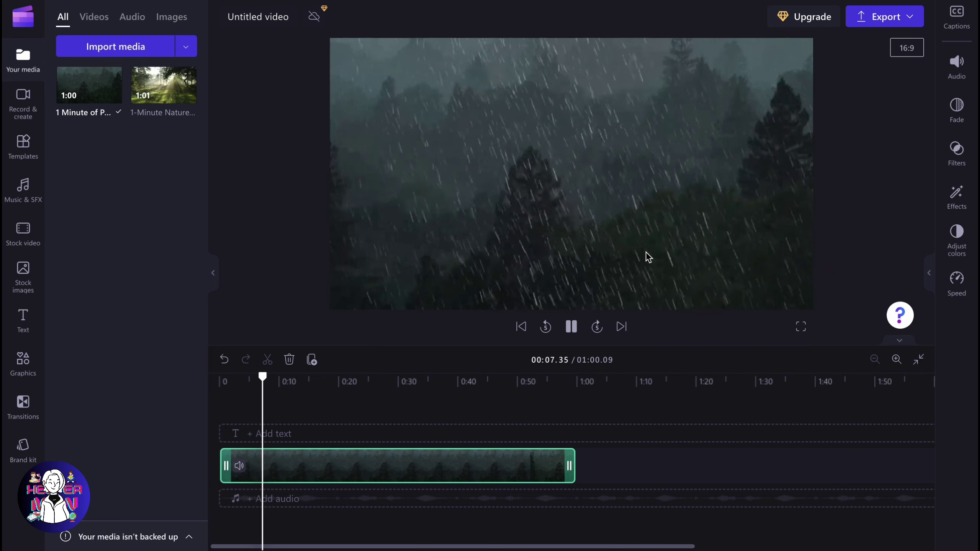
pyautogui.click(460, 300)
pyautogui.moveTo(255, 381); pyautogui.dragTo(403, 379)
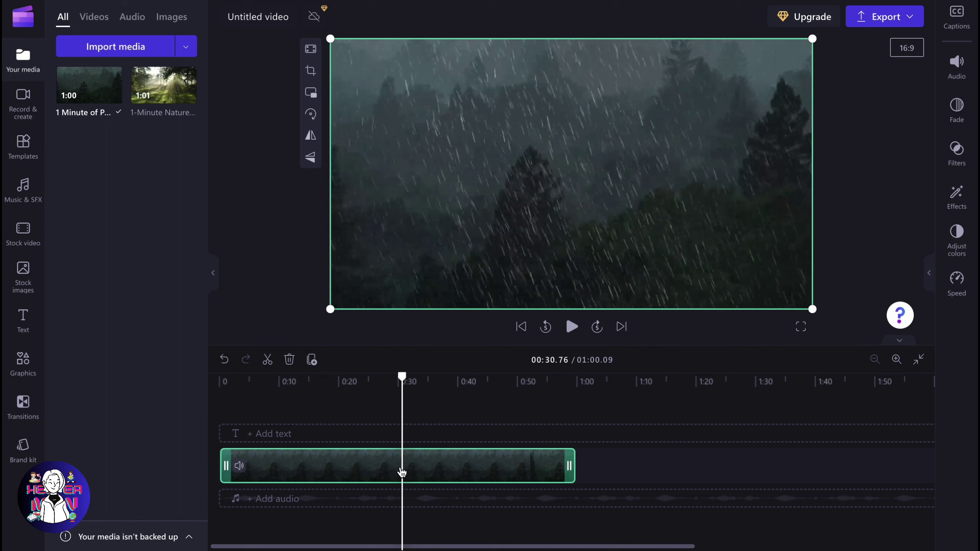
pyautogui.keyDown('ctrl'); pyautogui.scroll(2, 401, 471); pyautogui.keyUp('ctrl')
pyautogui.keyDown('ctrl'); pyautogui.scroll(-2, 401, 471); pyautogui.keyUp('ctrl')
# - Set the rain clip's speed to 2x and replay the 30-second result from the start
pyautogui.click(956, 280)
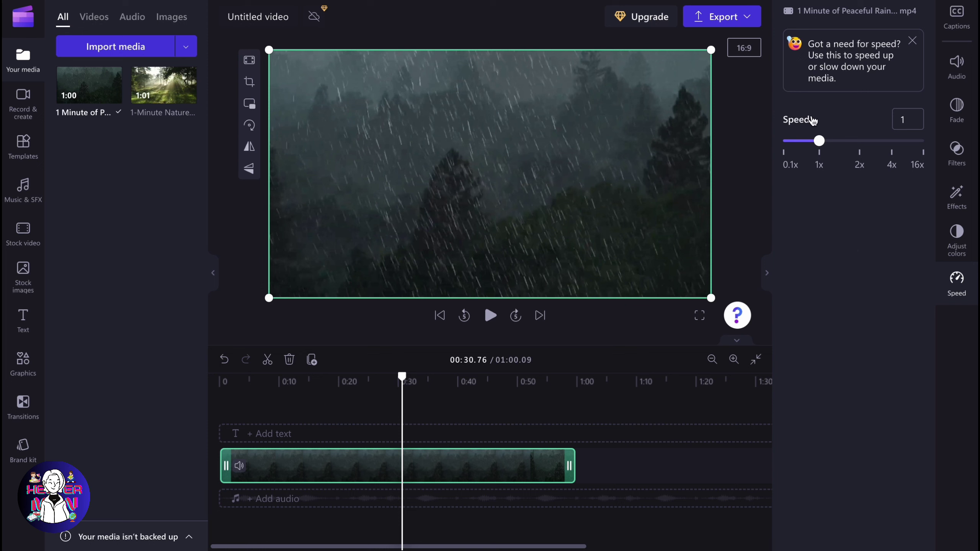
pyautogui.moveTo(820, 142)
pyautogui.mouseDown()
pyautogui.moveTo(930, 142)
pyautogui.moveTo(860, 141)
pyautogui.mouseUp()
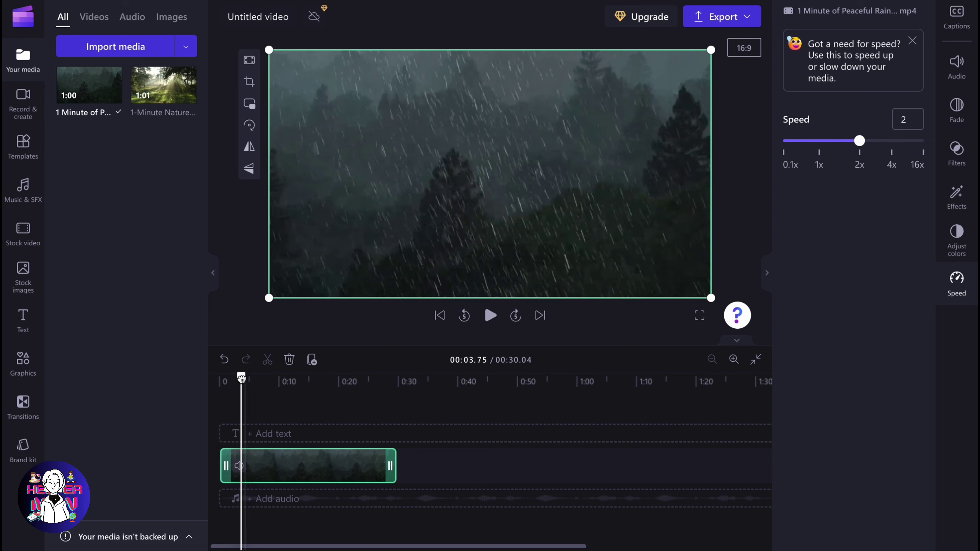
pyautogui.moveTo(254, 386); pyautogui.dragTo(224, 383)
pyautogui.press('space')
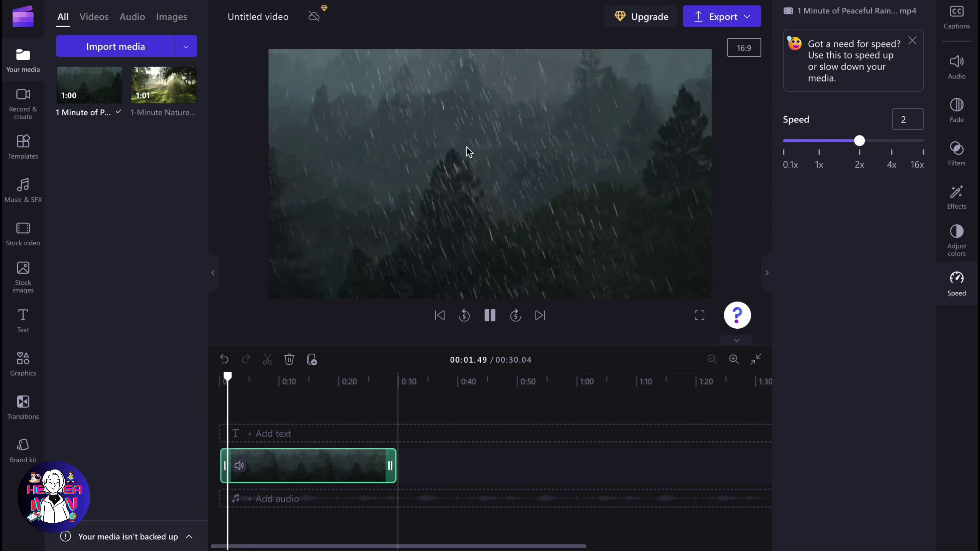
pyautogui.click(417, 193)
pyautogui.moveTo(860, 140)
pyautogui.mouseDown()
pyautogui.moveTo(799, 141)
pyautogui.moveTo(860, 141)
pyautogui.mouseUp()
pyautogui.press('space')
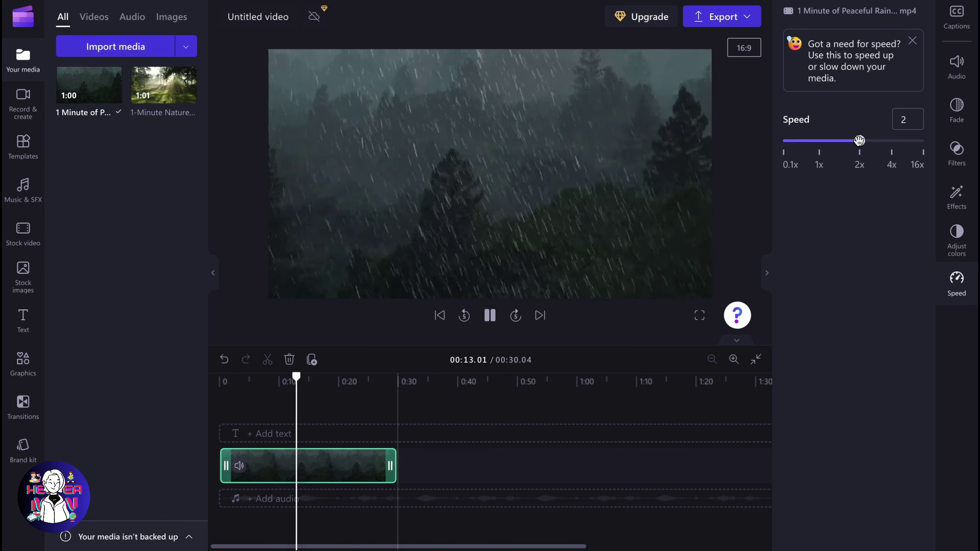
# - Enlarge the rain video slightly within the frame and re-centre it
pyautogui.click(575, 223)
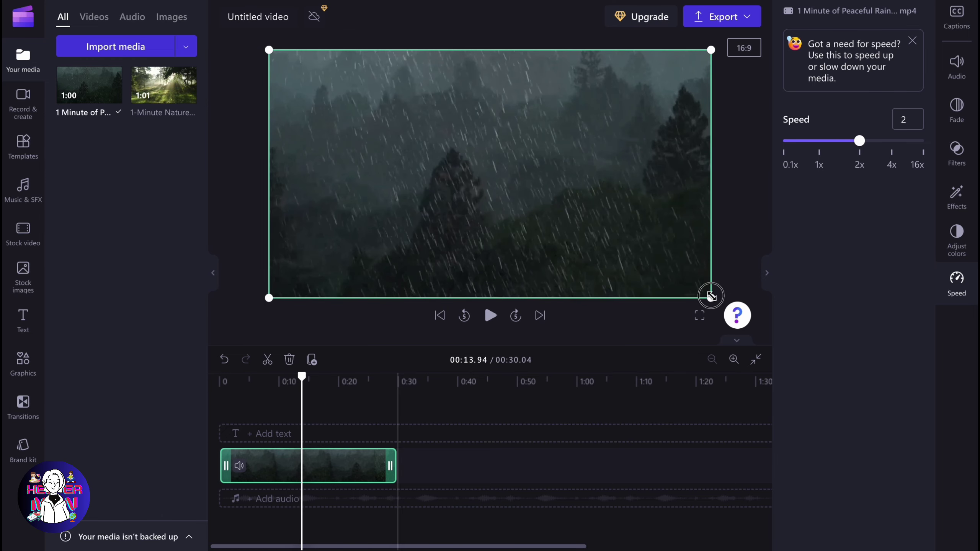
pyautogui.moveTo(709, 296); pyautogui.dragTo(725, 309)
pyautogui.moveTo(667, 281); pyautogui.dragTo(646, 268)
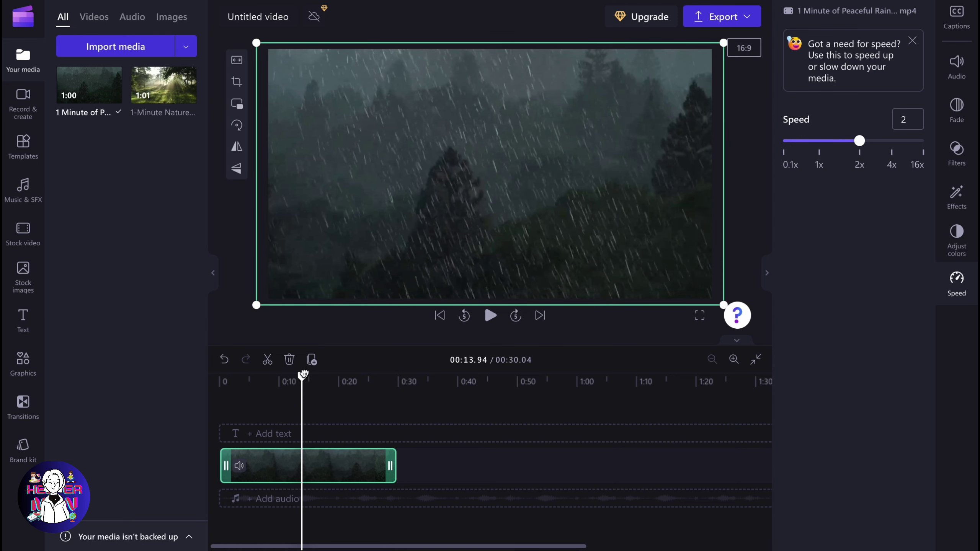
# - Preview briefly from about 0:17, then show the 480p/720p/1080p/GIF export choices
pyautogui.moveTo(302, 376); pyautogui.dragTo(323, 377)
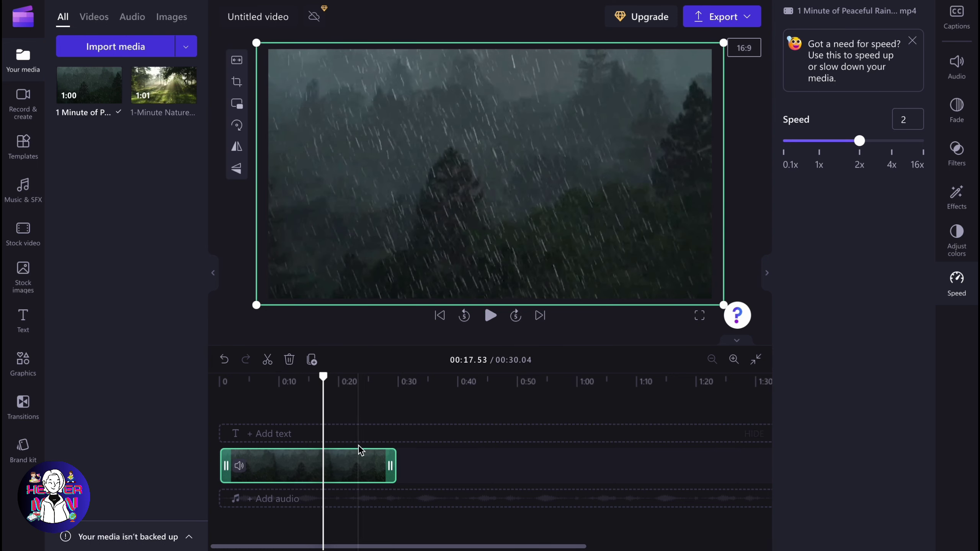
pyautogui.press('space')
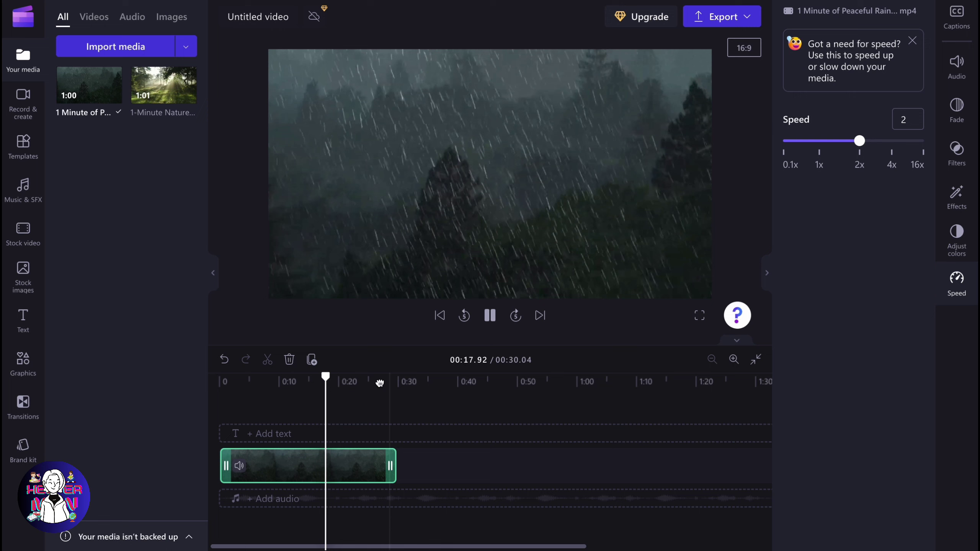
pyautogui.press('space')
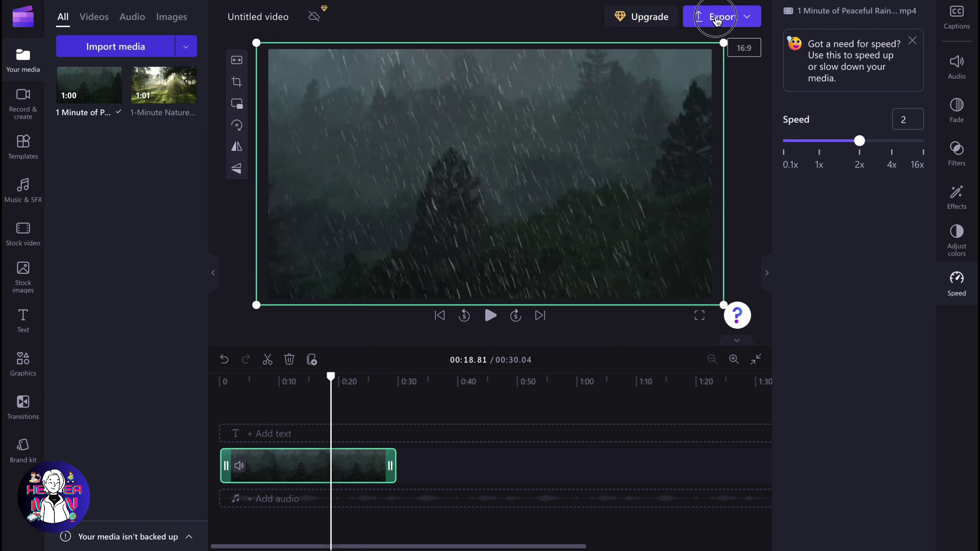
pyautogui.click(718, 18)
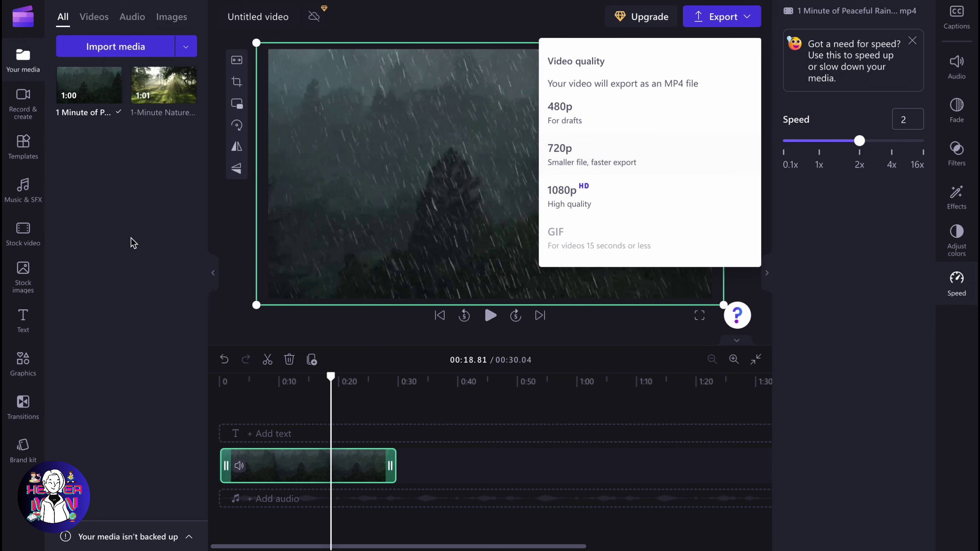
# - Dismiss the export menu without exporting and reselect the 2x rain clip on the timeline
pyautogui.click(240, 221)
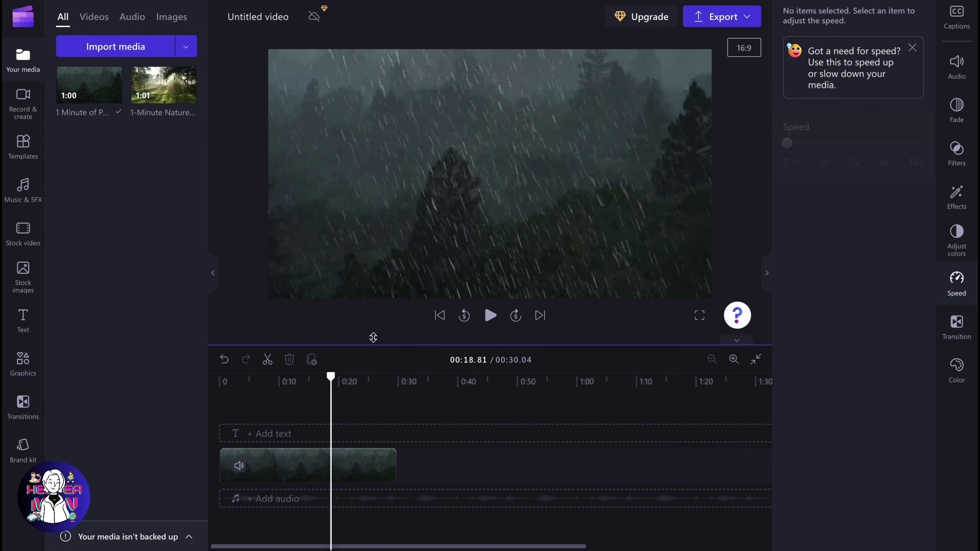
pyautogui.click(330, 469)
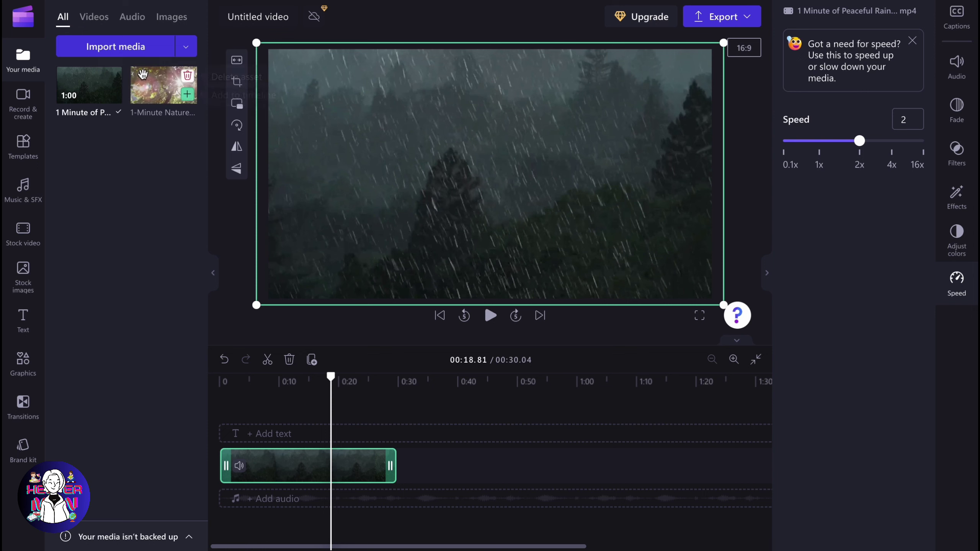
# - Add the colorful abstract Backgrounds stock video after the rain clip and select it
pyautogui.click(32, 151)
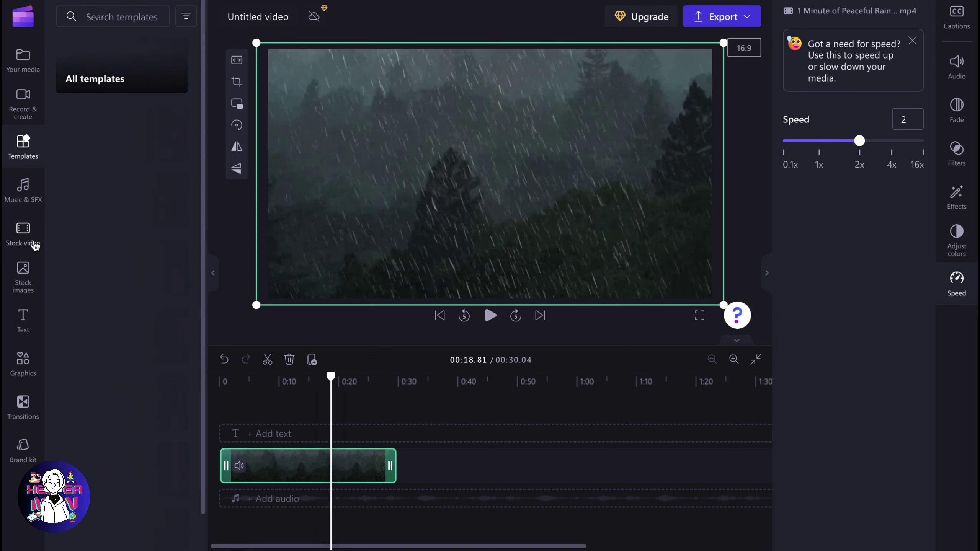
pyautogui.click(31, 234)
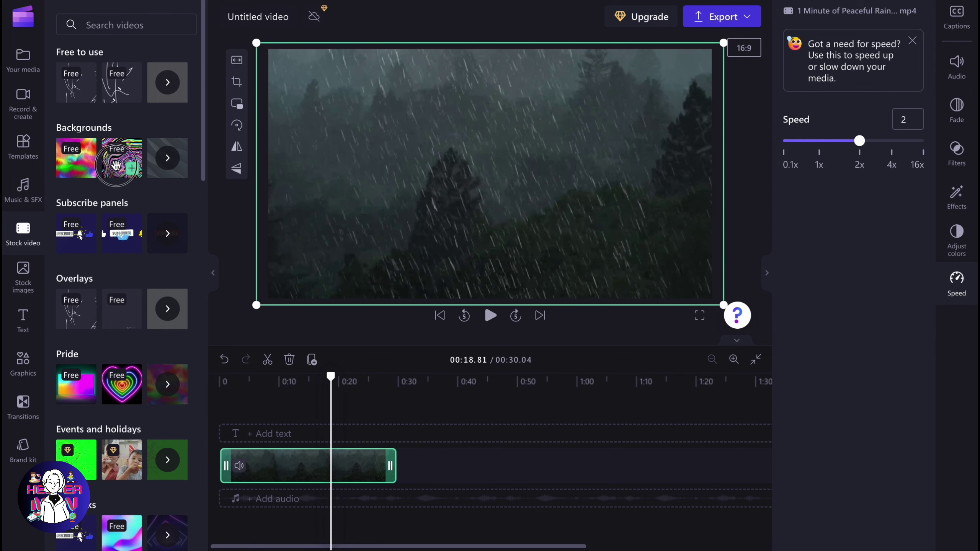
pyautogui.moveTo(107, 164); pyautogui.dragTo(426, 477)
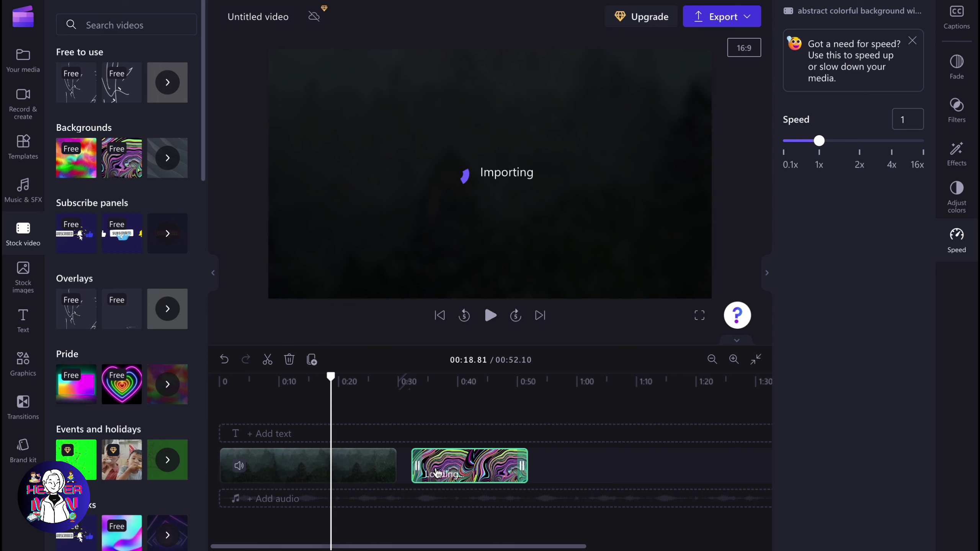
pyautogui.click(481, 466)
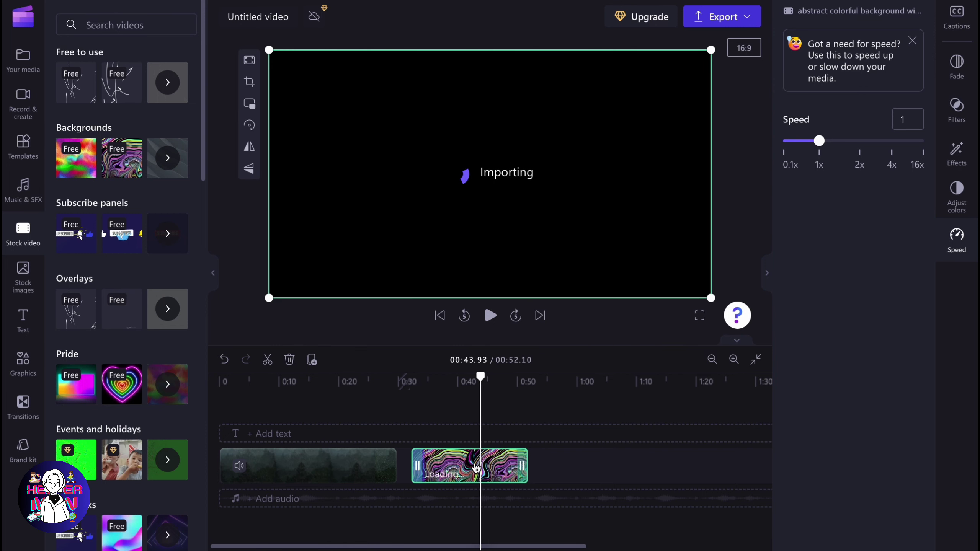
# - Set the colorful background clip to 2x speed and preview it from about 0:37
pyautogui.click(957, 237)
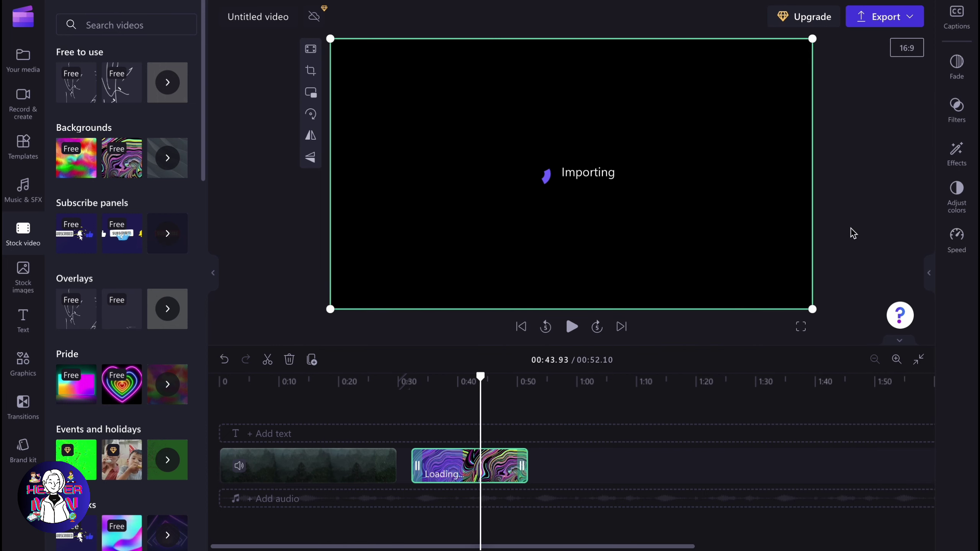
pyautogui.click(957, 238)
pyautogui.moveTo(819, 141); pyautogui.dragTo(859, 141)
pyautogui.press('space')
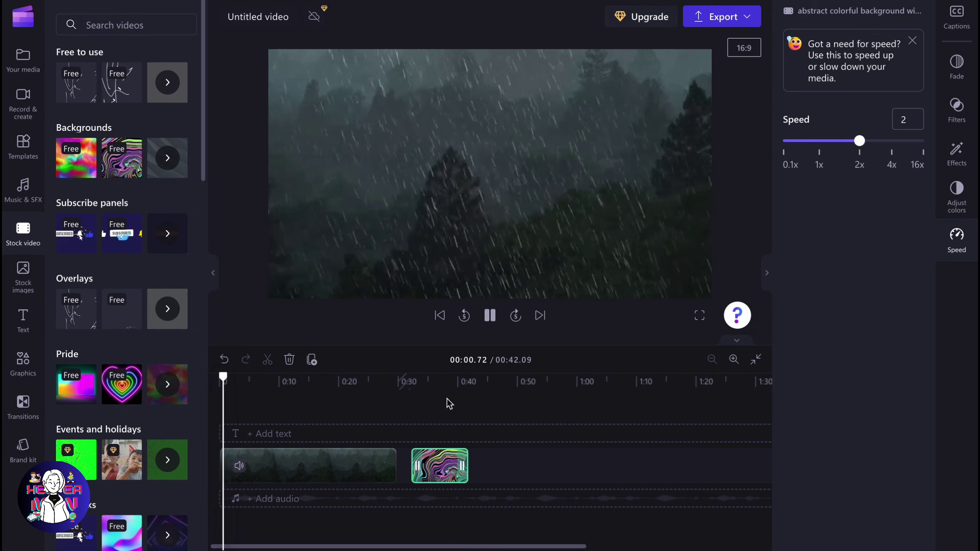
pyautogui.click(440, 421)
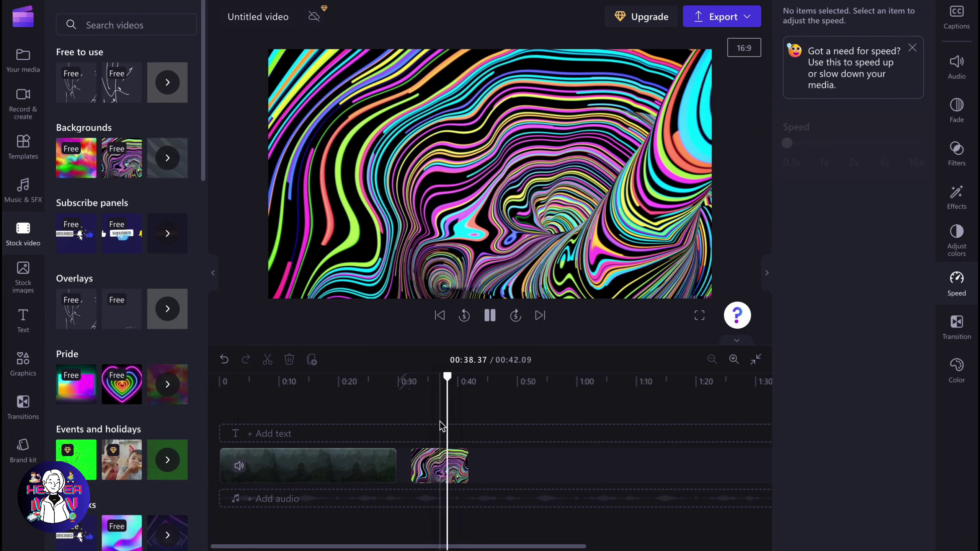
pyautogui.moveTo(454, 378); pyautogui.dragTo(439, 377)
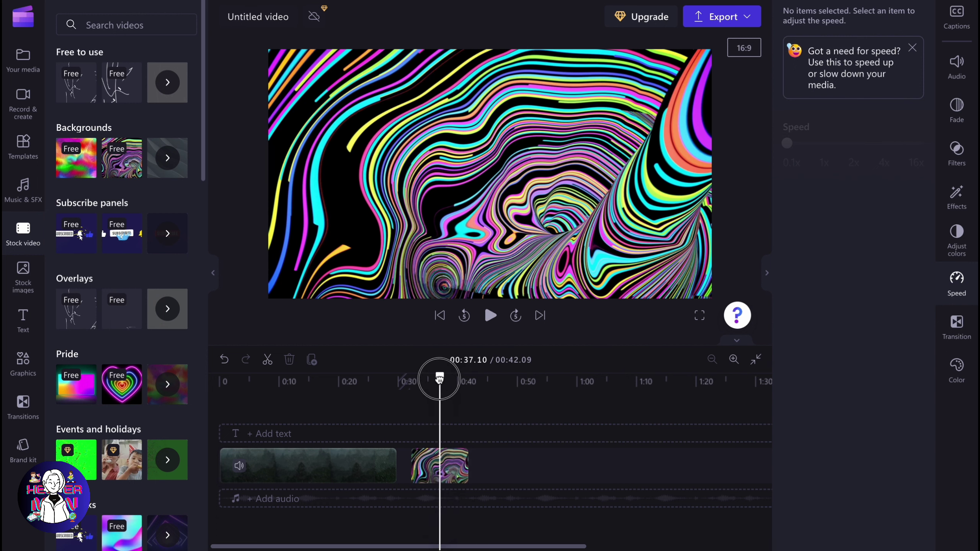
pyautogui.click(426, 469)
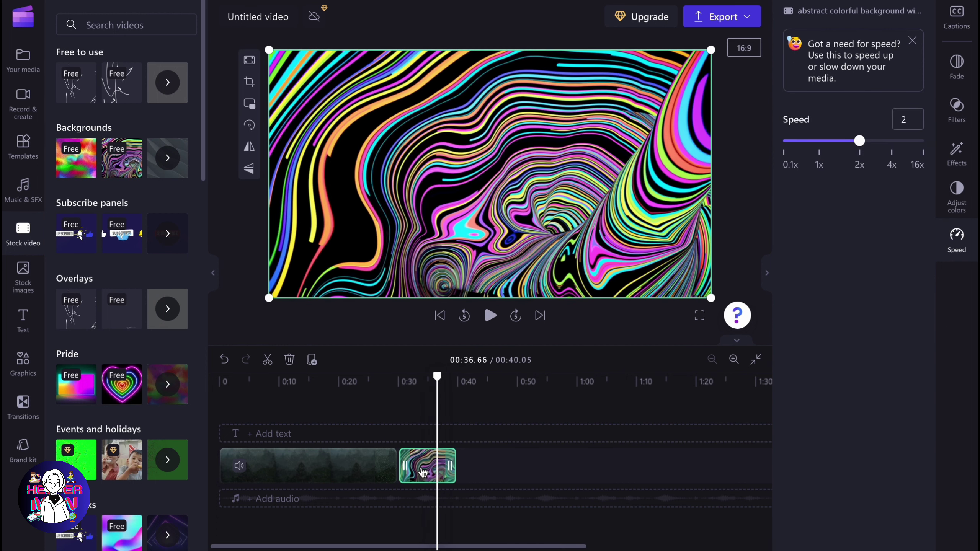